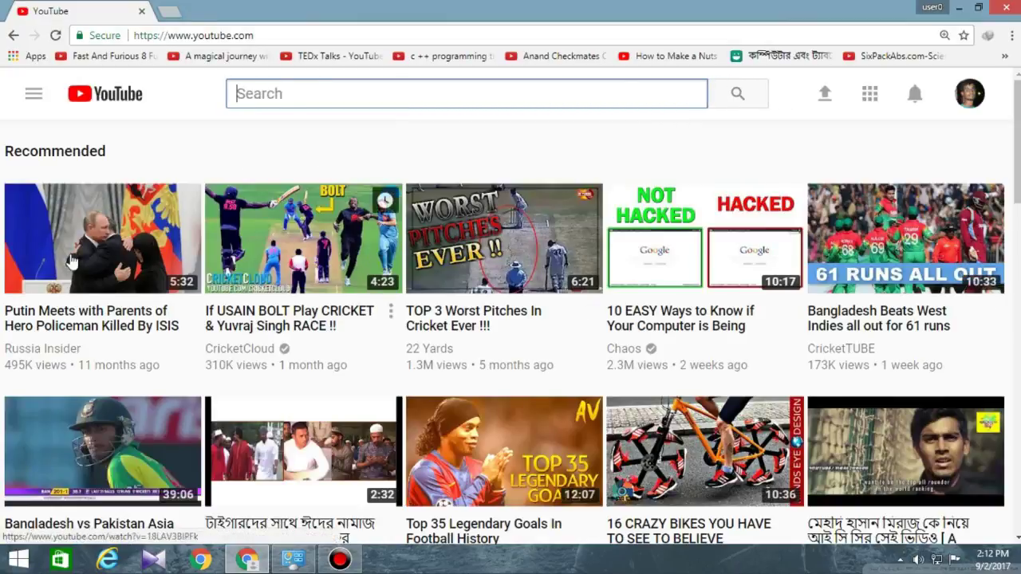
- Open the Putin video from the recommendations and pause it near the start
{"action": "scroll", "coordinate": [119, 382], "scroll_direction": "down", "scroll_amount": 1}
{"action": "scroll", "coordinate": [126, 383], "scroll_direction": "down", "scroll_amount": 2}
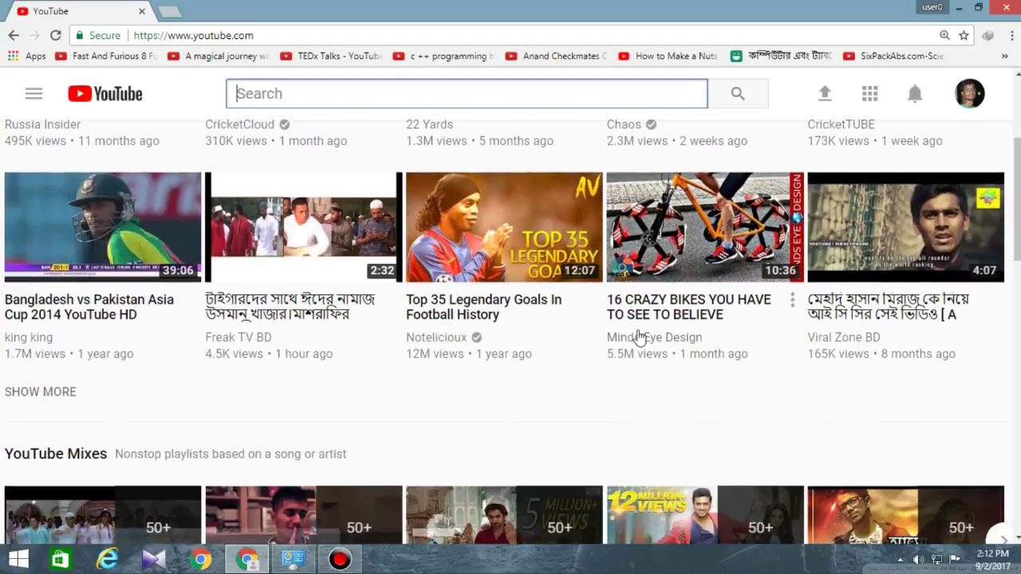
{"action": "scroll", "coordinate": [646, 323], "scroll_direction": "down", "scroll_amount": 3}
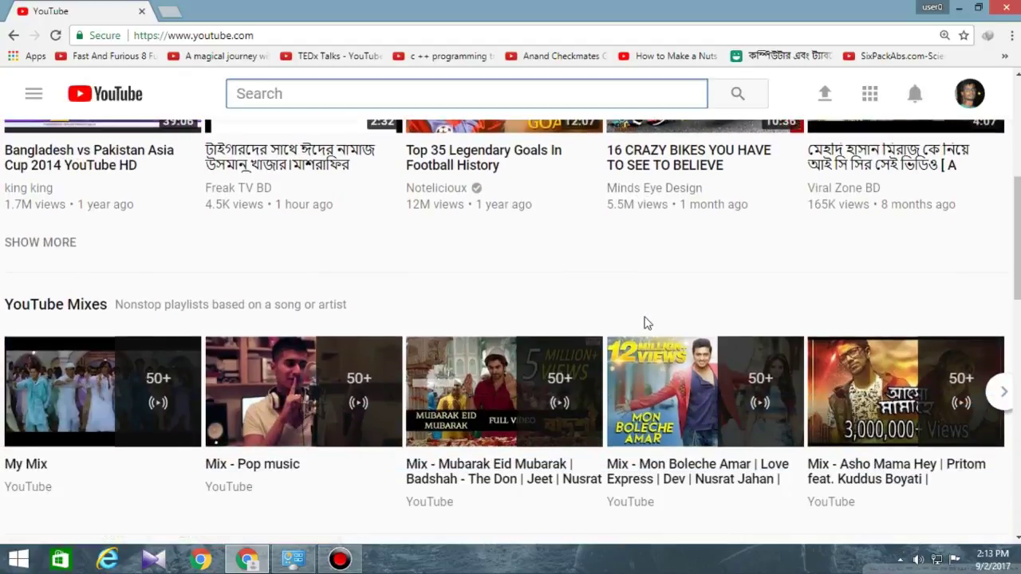
{"action": "scroll", "coordinate": [646, 323], "scroll_direction": "down", "scroll_amount": 4}
{"action": "scroll", "coordinate": [646, 323], "scroll_direction": "down", "scroll_amount": 8}
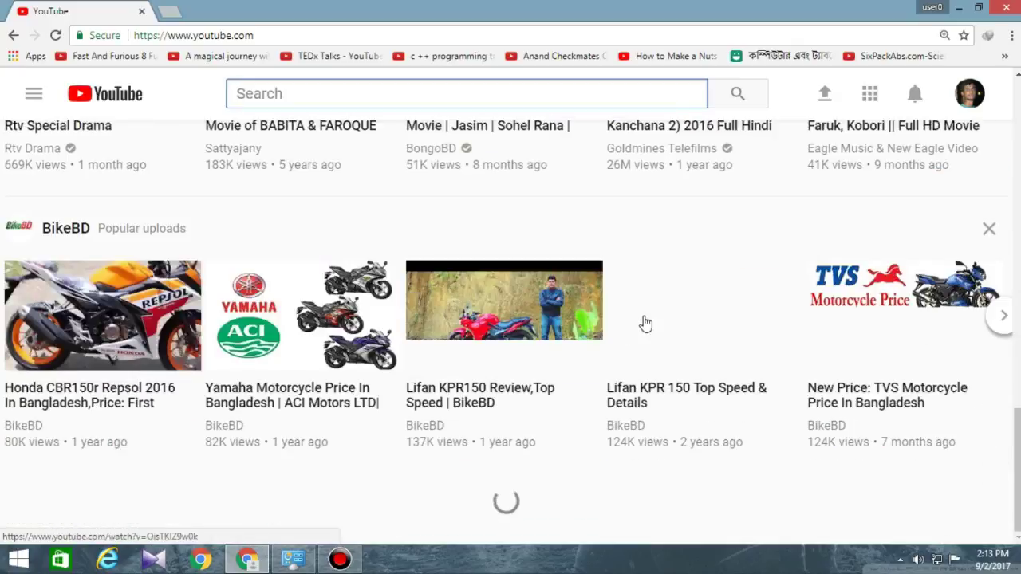
{"action": "scroll", "coordinate": [646, 323], "scroll_direction": "up", "scroll_amount": 15}
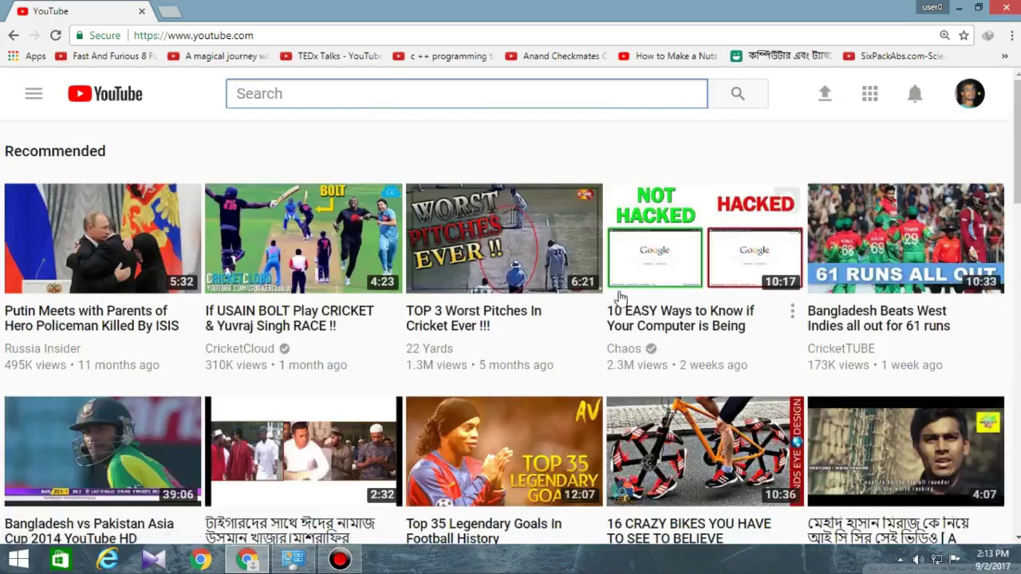
{"action": "left_click", "coordinate": [110, 228]}
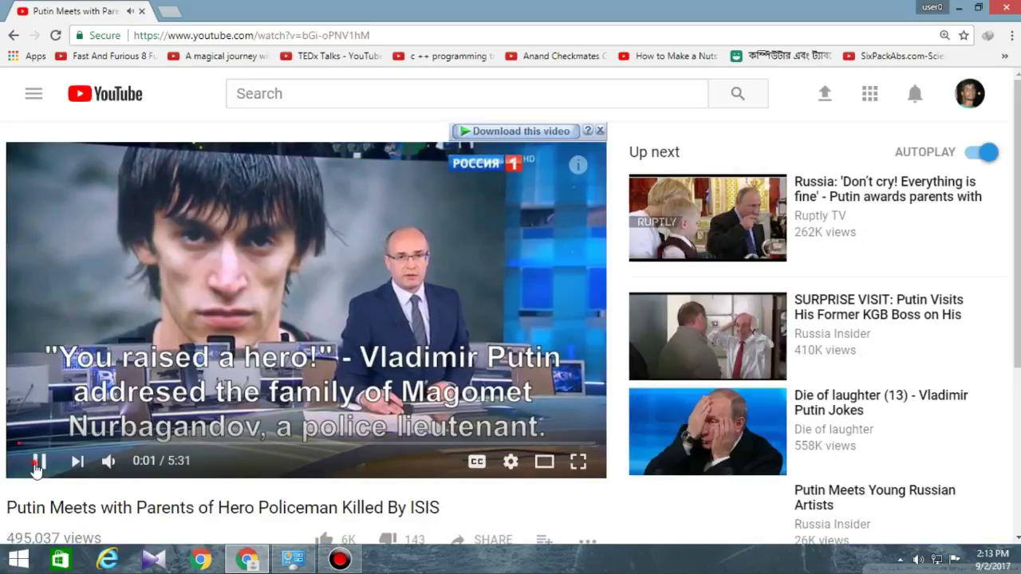
{"action": "left_click", "coordinate": [38, 462]}
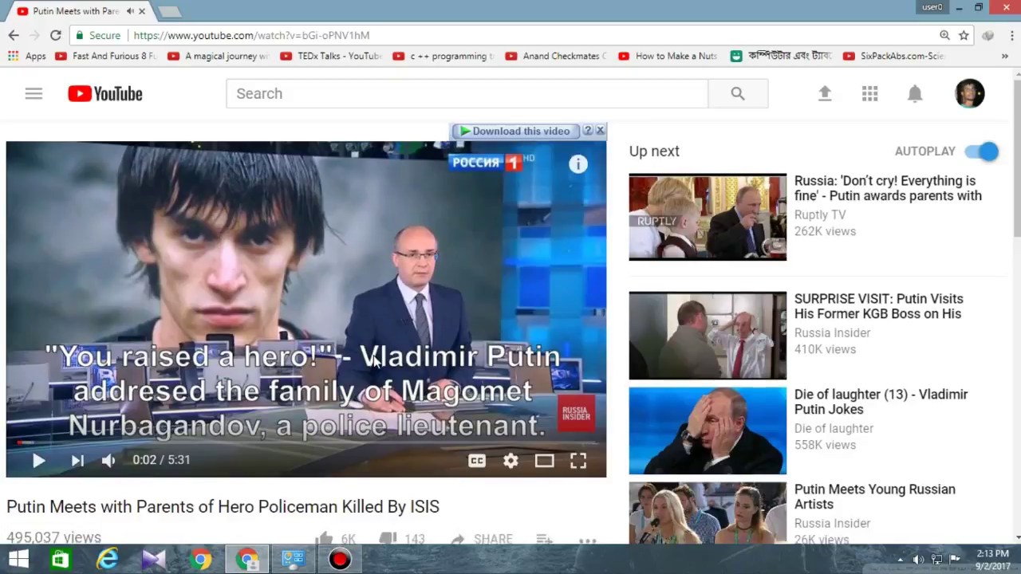
- Select the 495,037 view count and ratings line, then expand the full video description
{"action": "scroll", "coordinate": [359, 375], "scroll_direction": "down", "scroll_amount": 4}
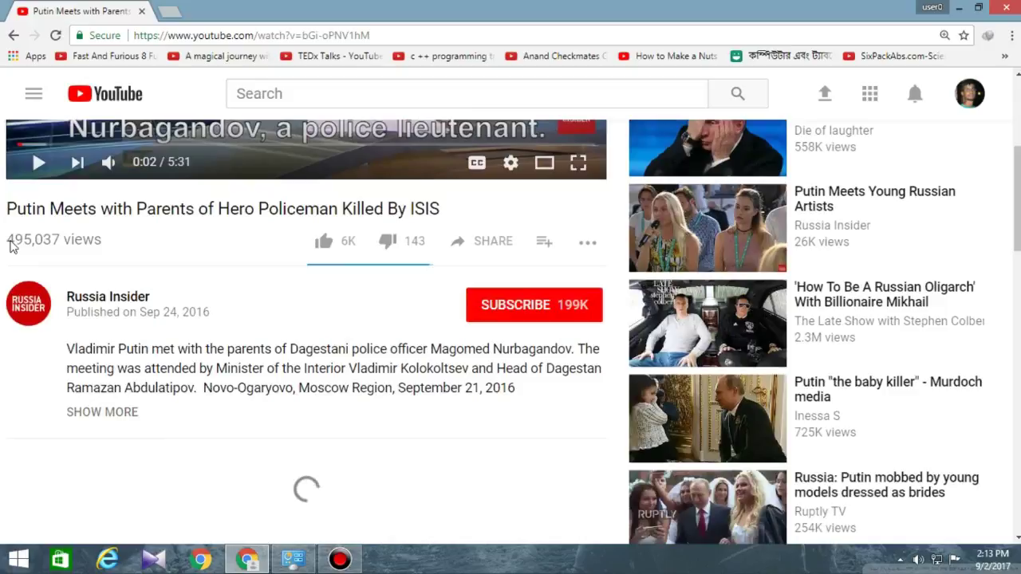
{"action": "double_click", "coordinate": [55, 241]}
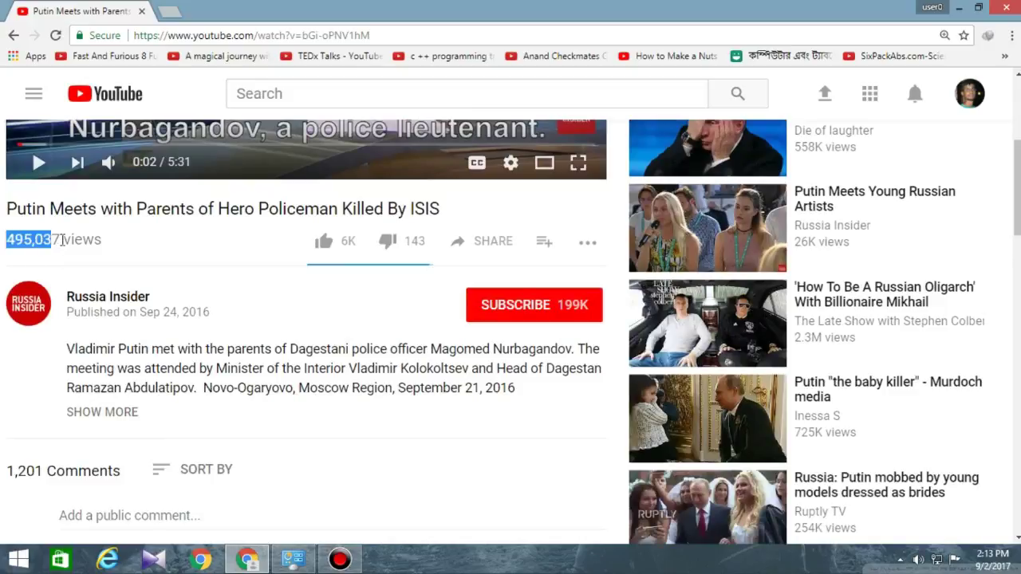
{"action": "left_click", "coordinate": [58, 241]}
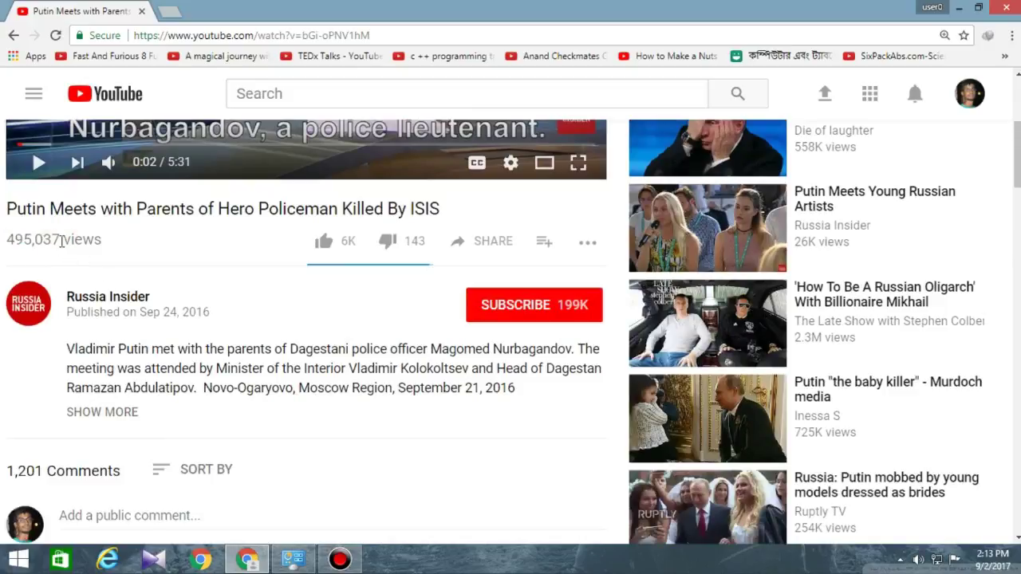
{"action": "left_click_drag", "start_coordinate": [61, 239], "coordinate": [160, 291]}
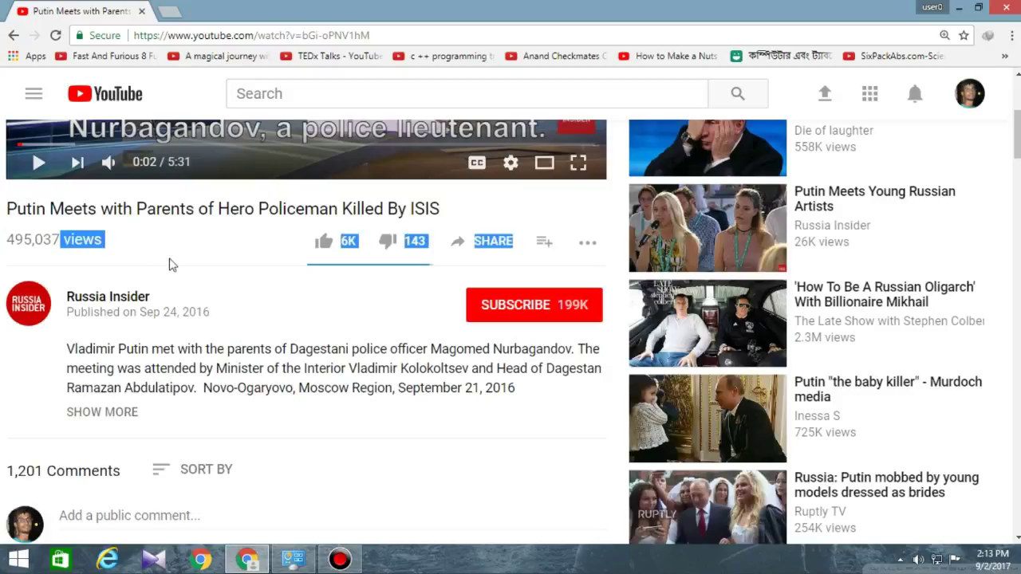
{"action": "left_click", "coordinate": [169, 261]}
{"action": "scroll", "coordinate": [204, 296], "scroll_direction": "down", "scroll_amount": 5}
{"action": "scroll", "coordinate": [187, 274], "scroll_direction": "up", "scroll_amount": 3}
{"action": "left_click", "coordinate": [121, 268]}
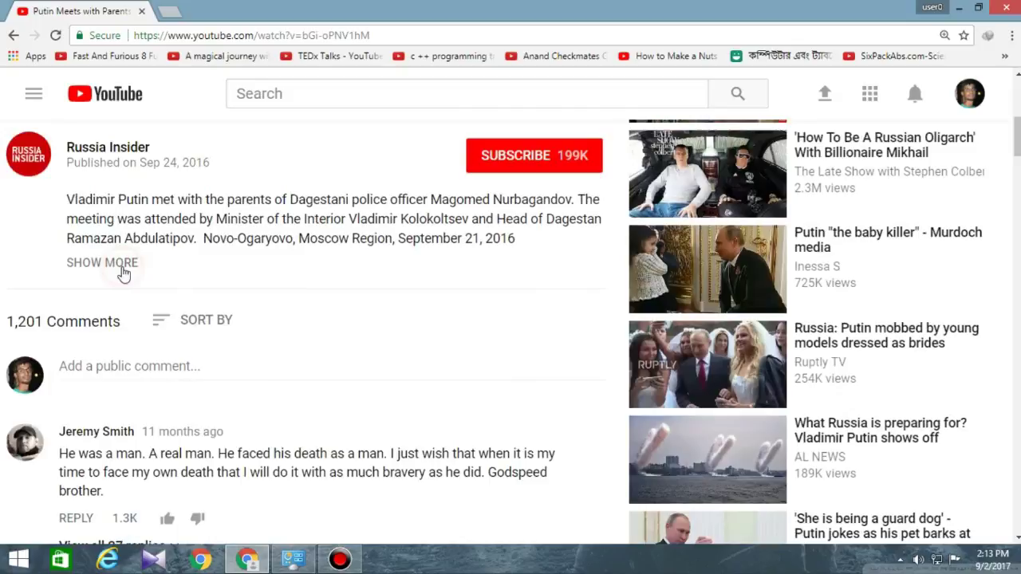
{"action": "scroll", "coordinate": [186, 298], "scroll_direction": "down", "scroll_amount": 15}
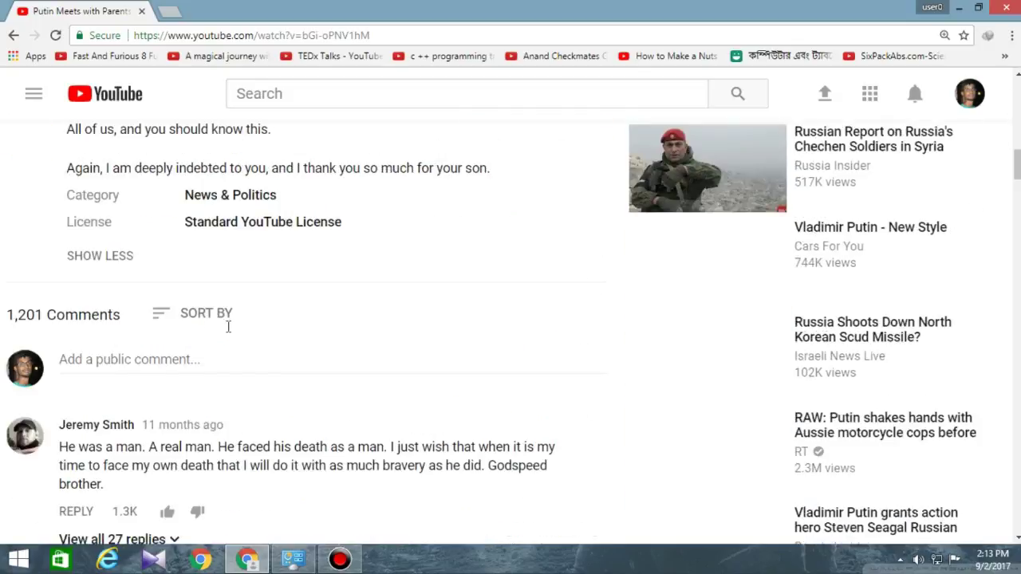
{"action": "scroll", "coordinate": [229, 330], "scroll_direction": "up", "scroll_amount": 4}
{"action": "scroll", "coordinate": [375, 368], "scroll_direction": "up", "scroll_amount": 12}
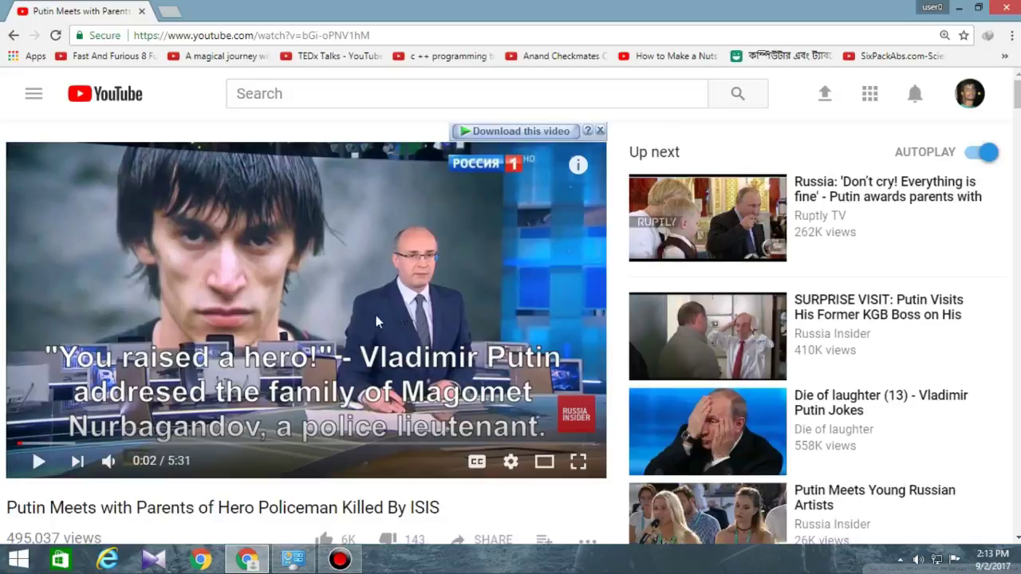
- In a new tab, go via More tools > Extensions to the Web Store's extensions catalogue
{"action": "left_click", "coordinate": [172, 12]}
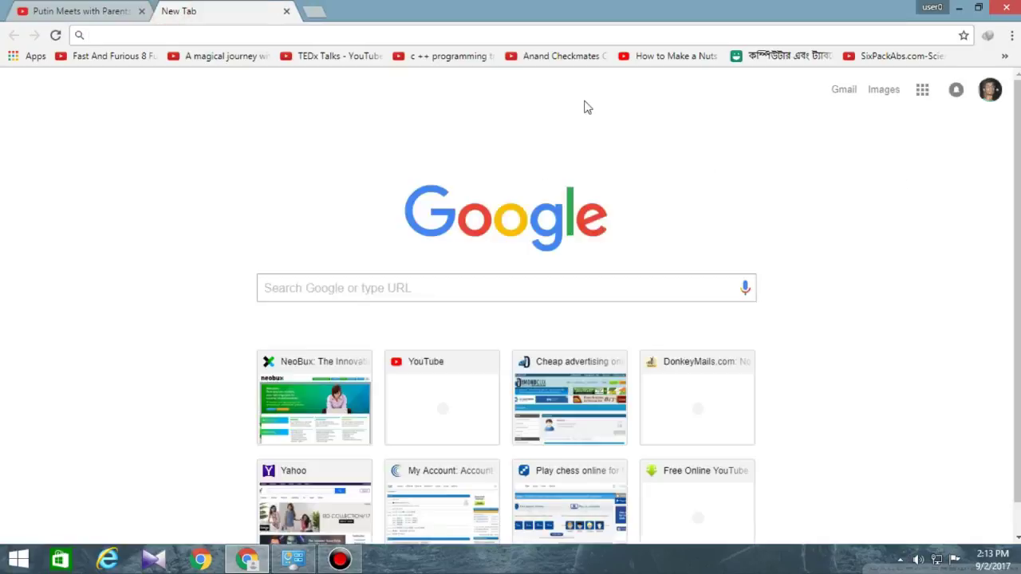
{"action": "left_click", "coordinate": [1011, 37]}
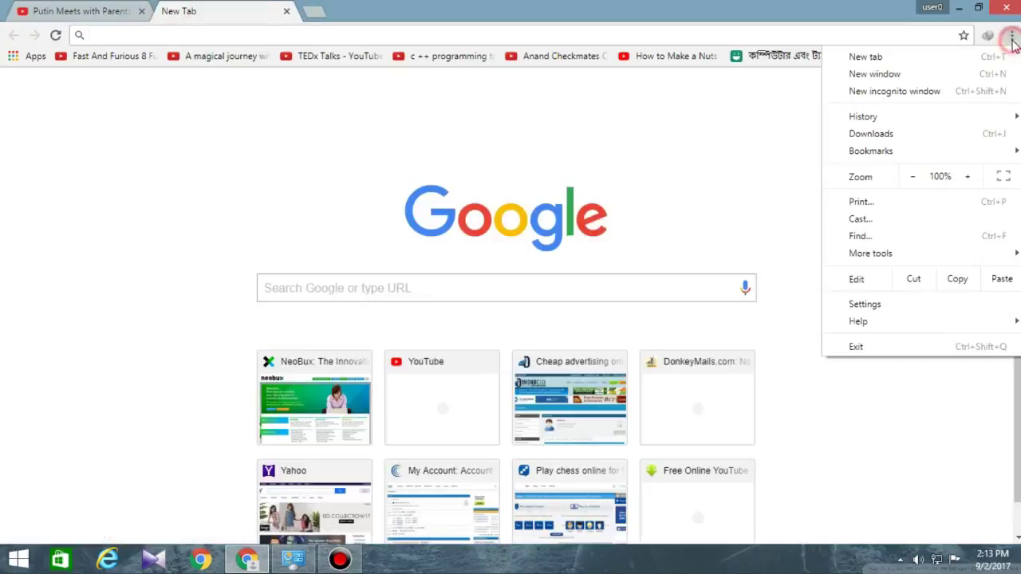
{"action": "mouse_move", "coordinate": [869, 253]}
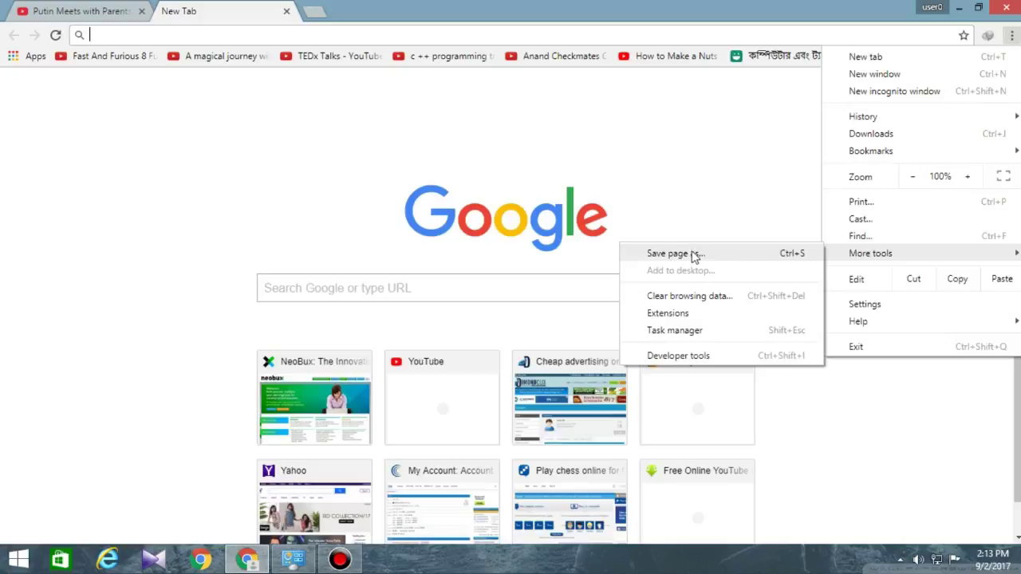
{"action": "left_click", "coordinate": [672, 313]}
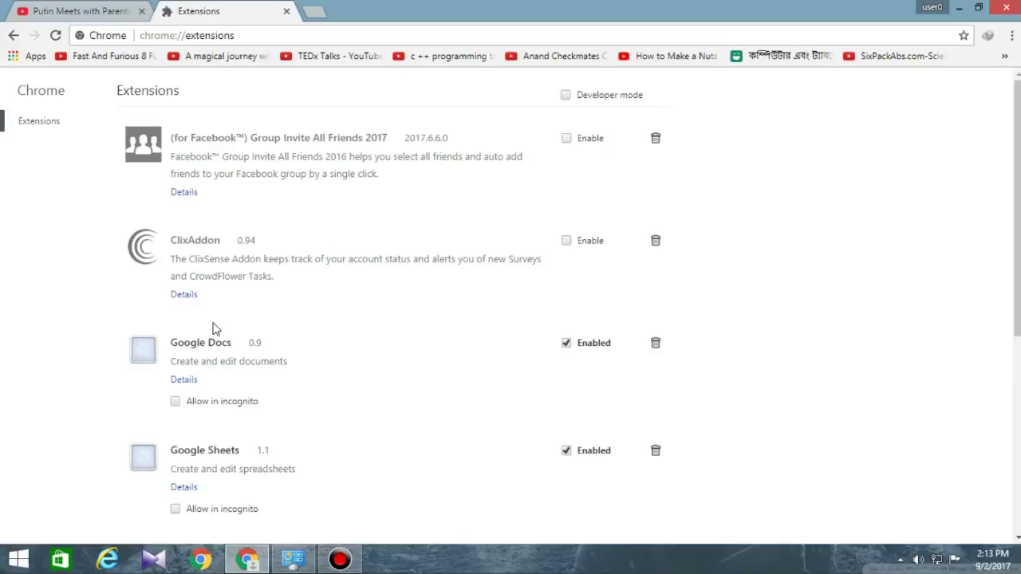
{"action": "scroll", "coordinate": [212, 335], "scroll_direction": "down", "scroll_amount": 5}
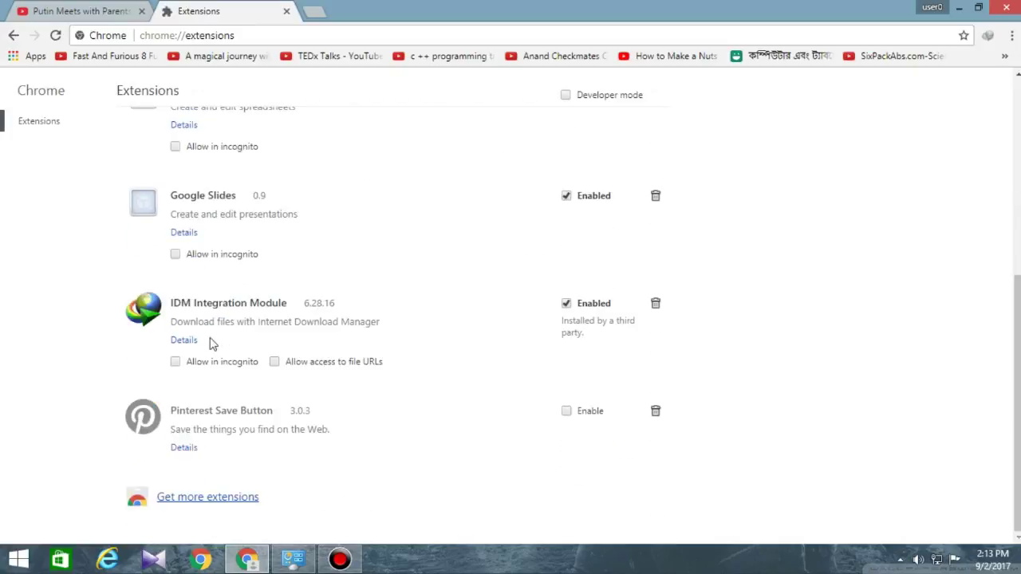
{"action": "left_click", "coordinate": [196, 499]}
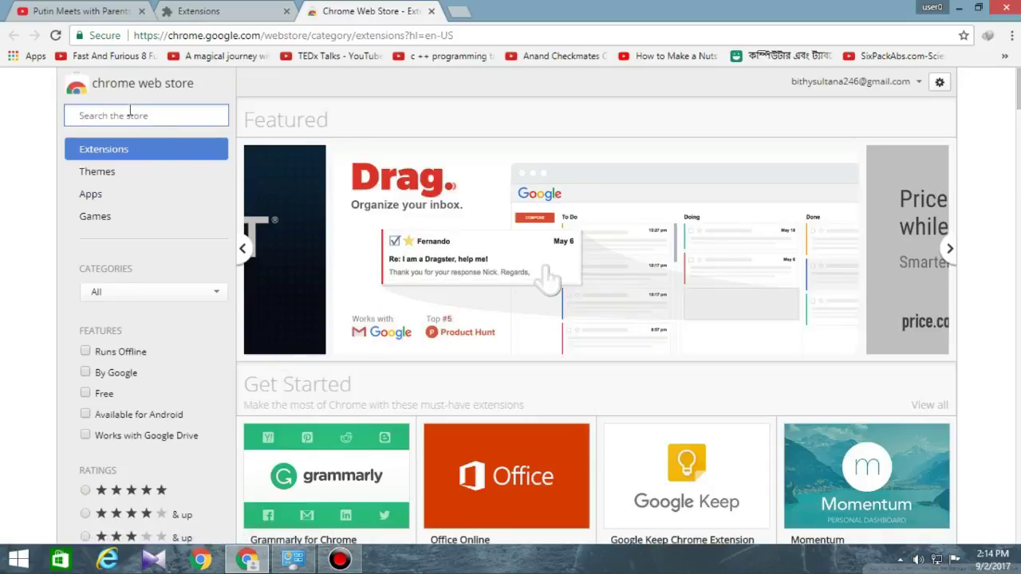
- Search the store for 'tubebuddy' and add TubeBuddy for YouTube to Chrome
{"action": "type", "text": "tubebuddy"}
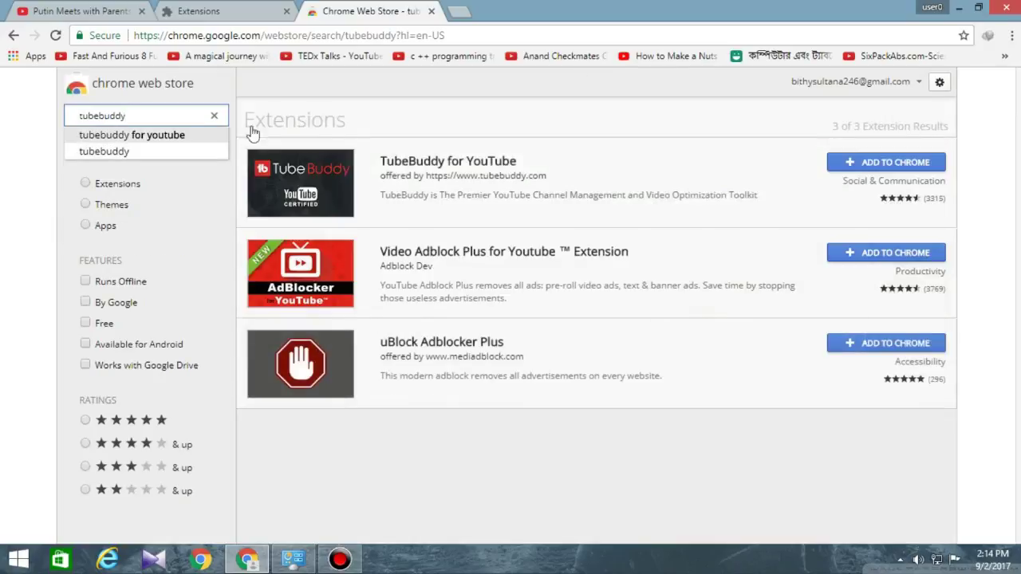
{"action": "left_click", "coordinate": [867, 169]}
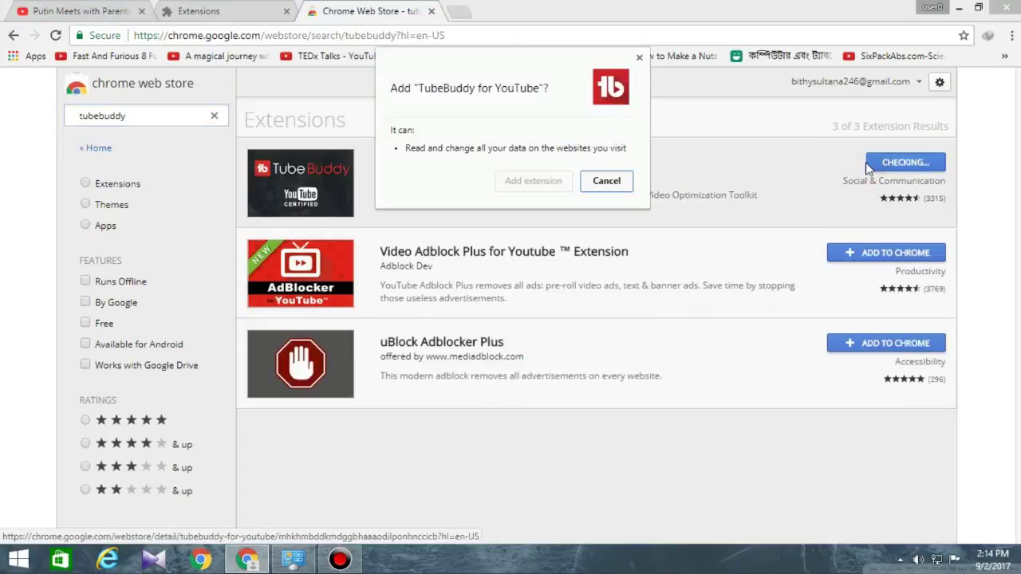
{"action": "left_click", "coordinate": [536, 181]}
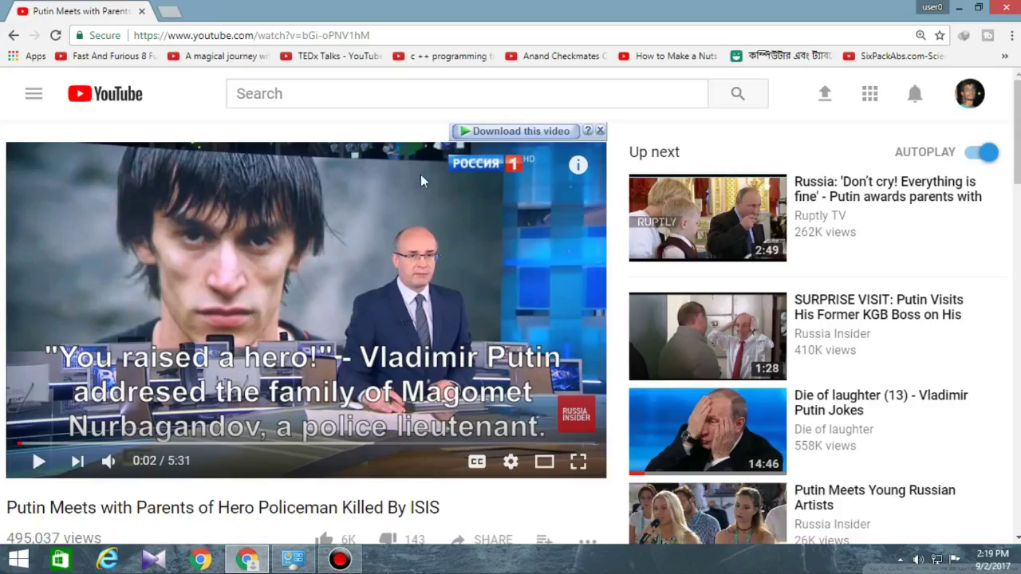
- Reload the Putin video page so TubeBuddy's sign-in-required notice appears in the header
{"action": "scroll", "coordinate": [335, 291], "scroll_direction": "down", "scroll_amount": 3}
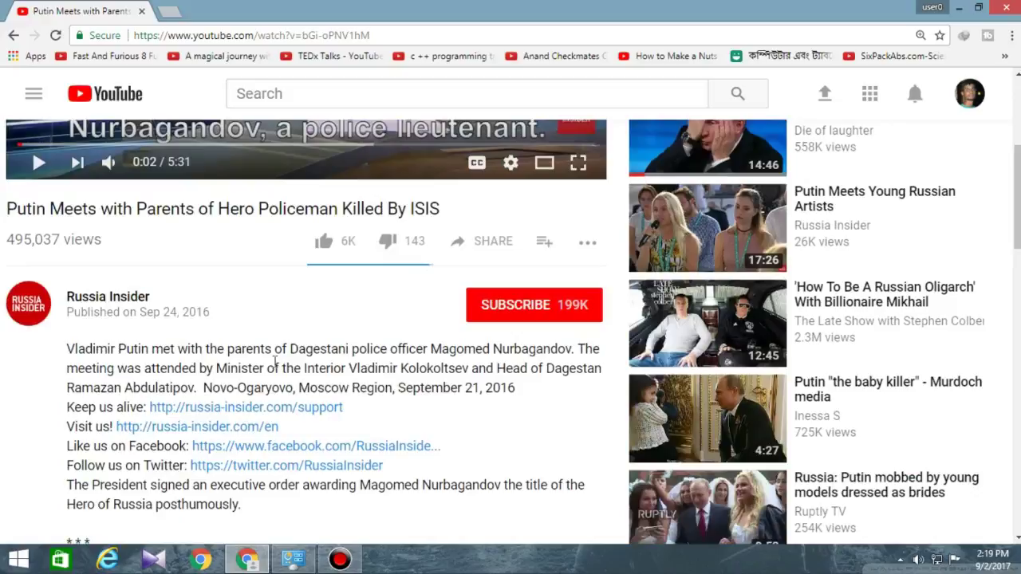
{"action": "left_click", "coordinate": [56, 36]}
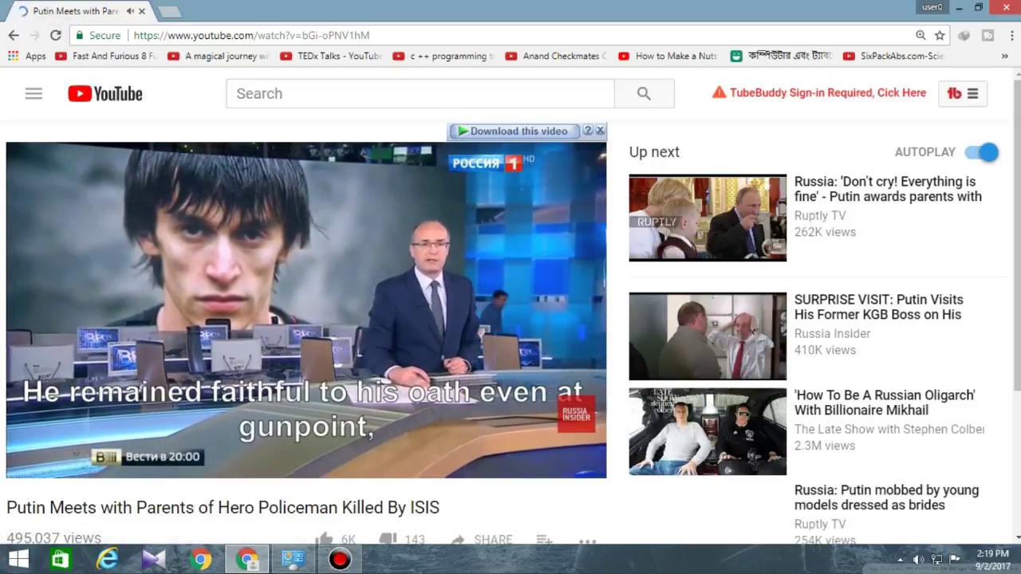
{"action": "mouse_move", "coordinate": [40, 463]}
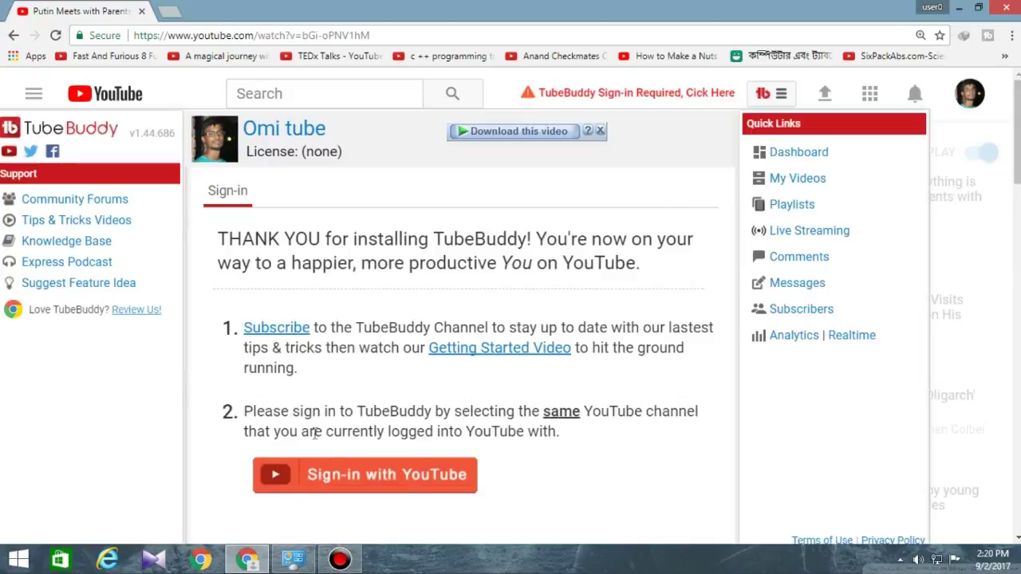
- Sign in to TubeBuddy with YouTube, choosing the Google account and channel, and allow access
{"action": "left_click", "coordinate": [391, 476]}
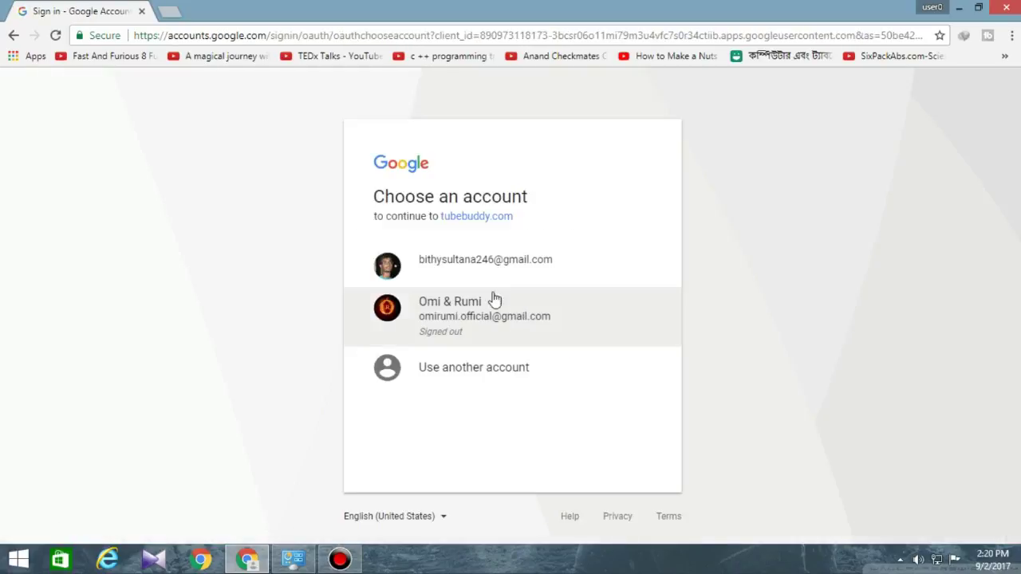
{"action": "left_click", "coordinate": [489, 267]}
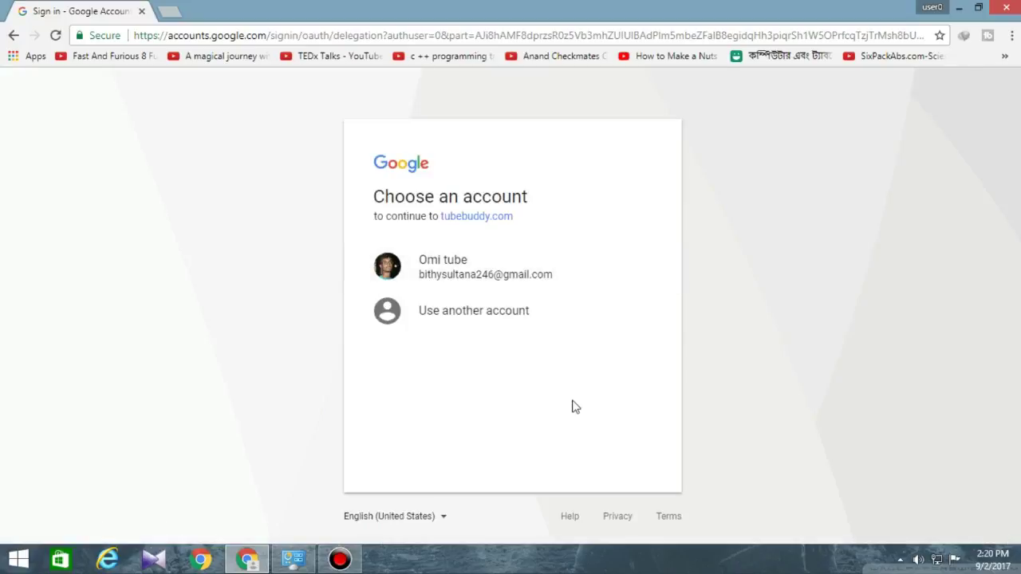
{"action": "left_click", "coordinate": [437, 266]}
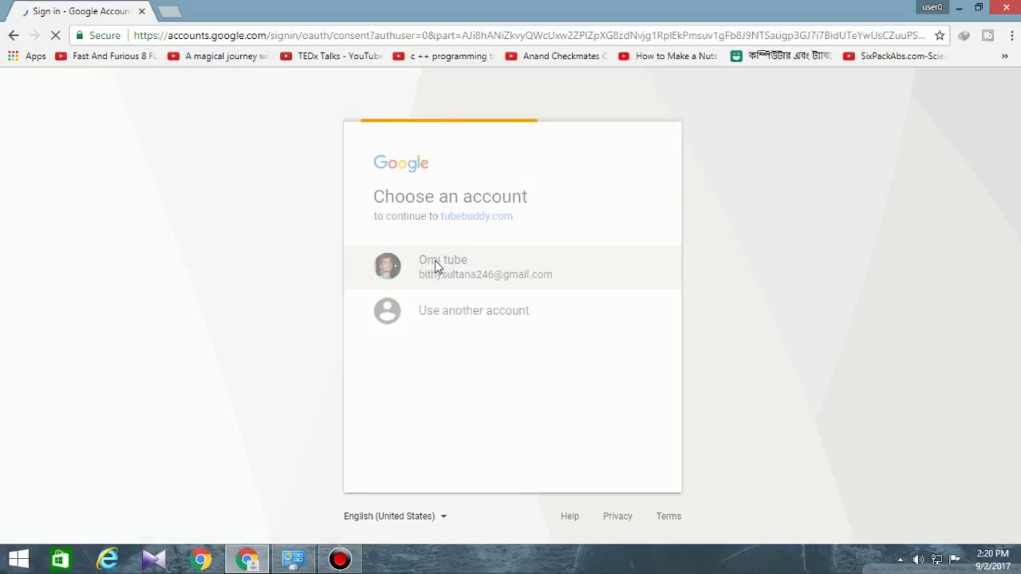
{"action": "left_click", "coordinate": [608, 477]}
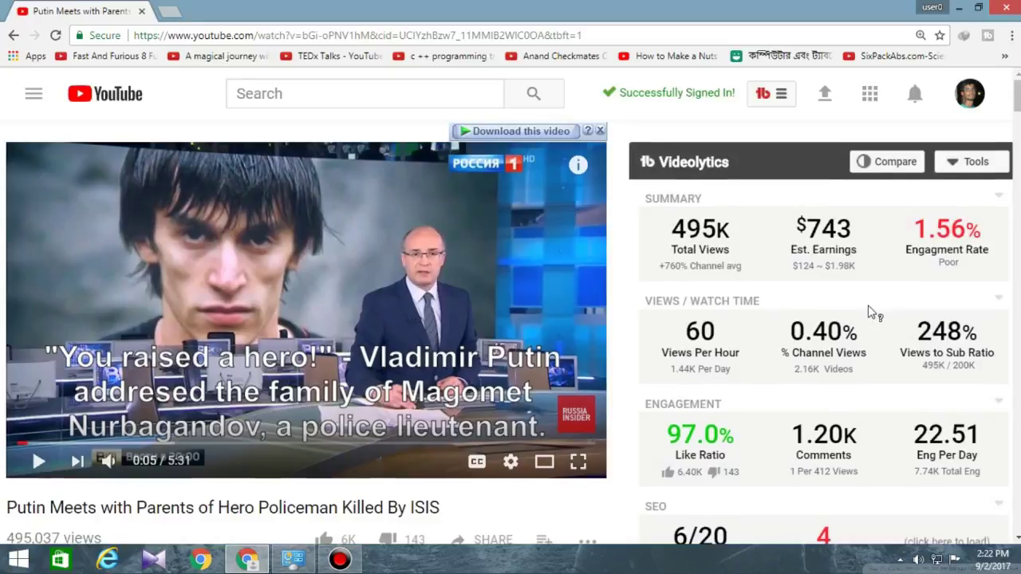
{"action": "scroll", "coordinate": [868, 312], "scroll_direction": "down", "scroll_amount": 4}
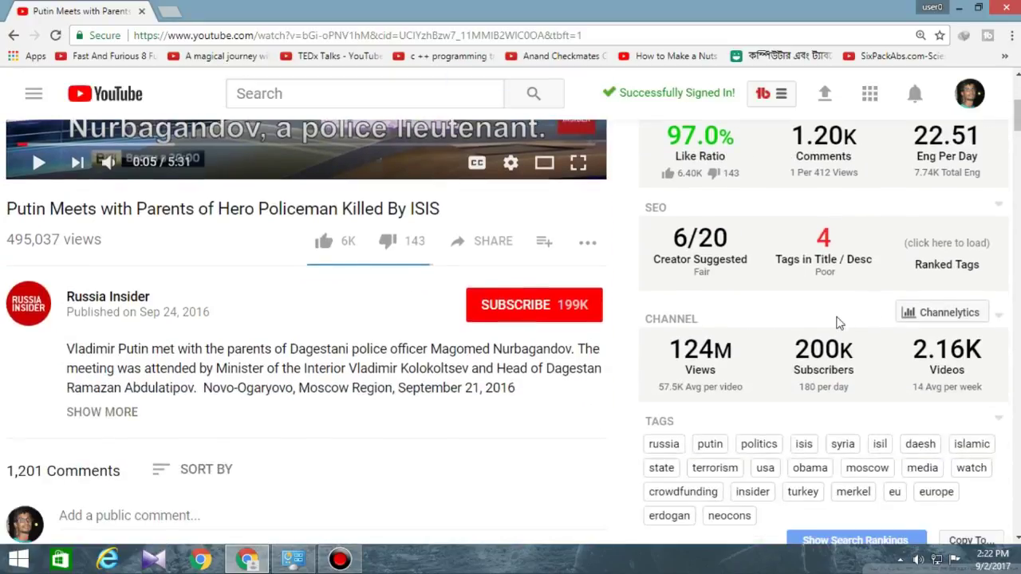
{"action": "scroll", "coordinate": [837, 322], "scroll_direction": "down", "scroll_amount": 2}
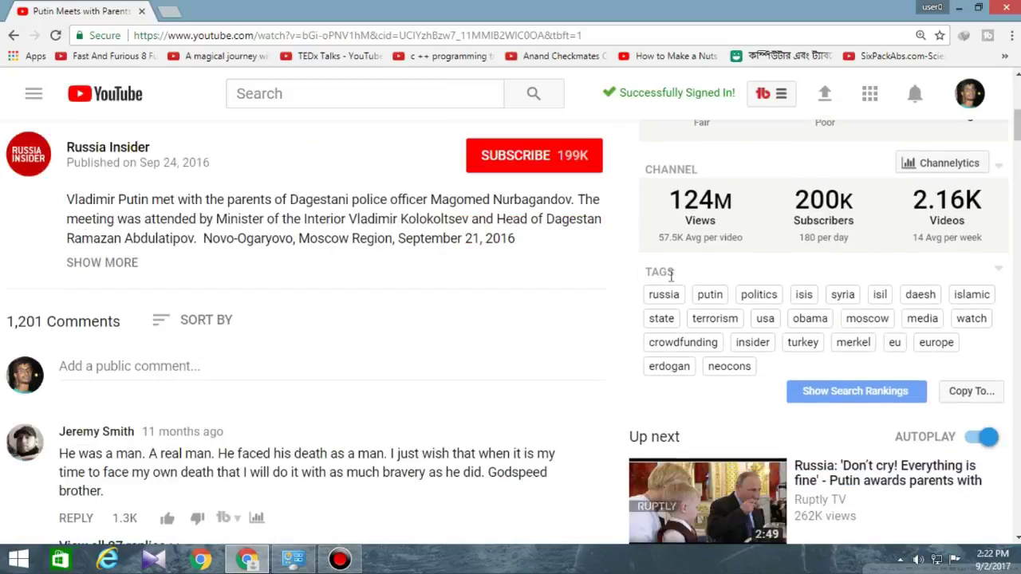
{"action": "scroll", "coordinate": [638, 277], "scroll_direction": "up", "scroll_amount": 1}
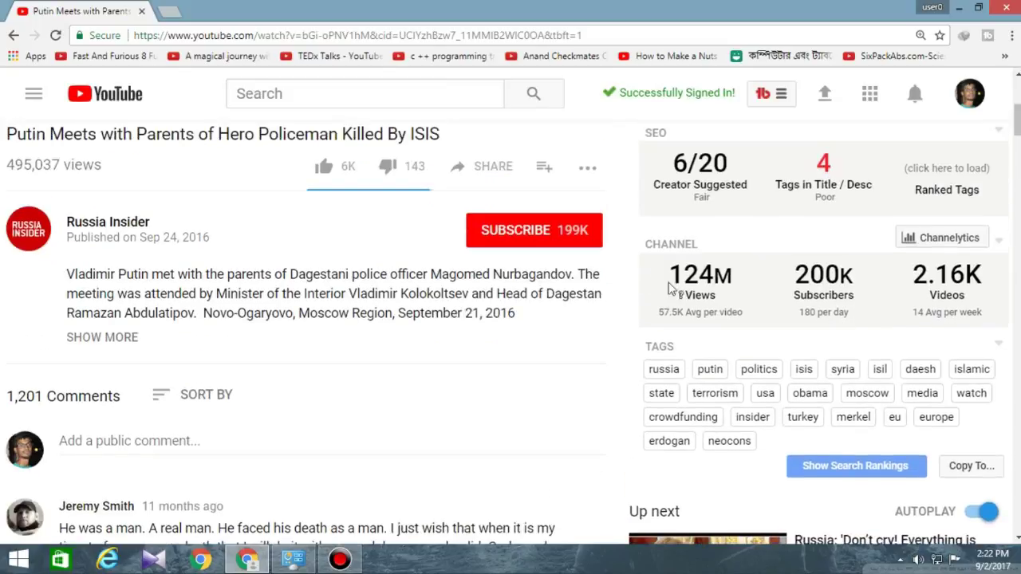
{"action": "scroll", "coordinate": [806, 297], "scroll_direction": "up", "scroll_amount": 2}
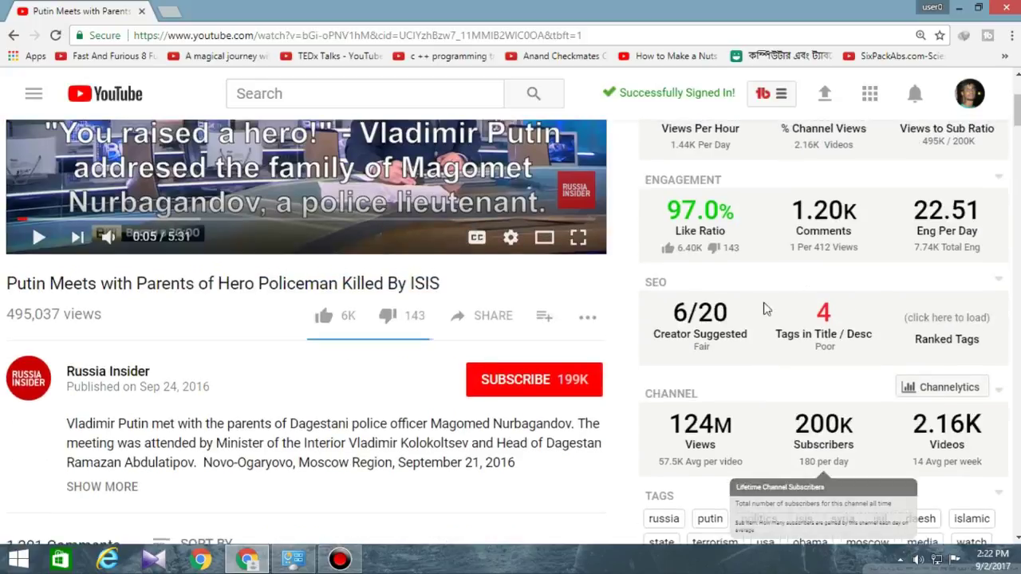
{"action": "scroll", "coordinate": [688, 302], "scroll_direction": "up", "scroll_amount": 2}
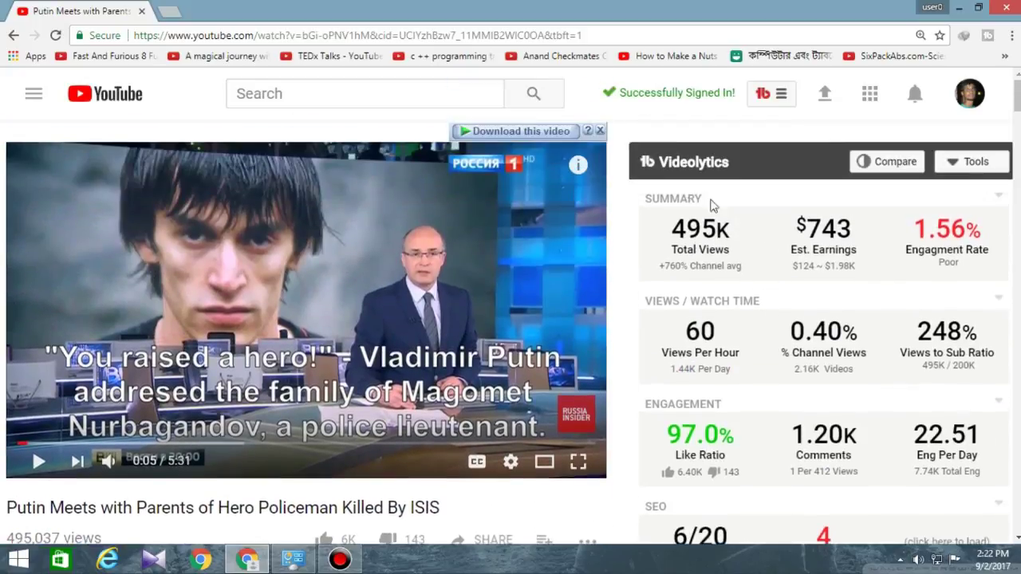
{"action": "left_click_drag", "start_coordinate": [791, 216], "coordinate": [856, 243]}
{"action": "left_click", "coordinate": [854, 231]}
{"action": "left_click", "coordinate": [803, 226]}
{"action": "left_click_drag", "start_coordinate": [802, 225], "coordinate": [854, 231]}
{"action": "left_click", "coordinate": [858, 229]}
{"action": "left_click_drag", "start_coordinate": [661, 232], "coordinate": [747, 235]}
{"action": "left_click", "coordinate": [867, 252]}
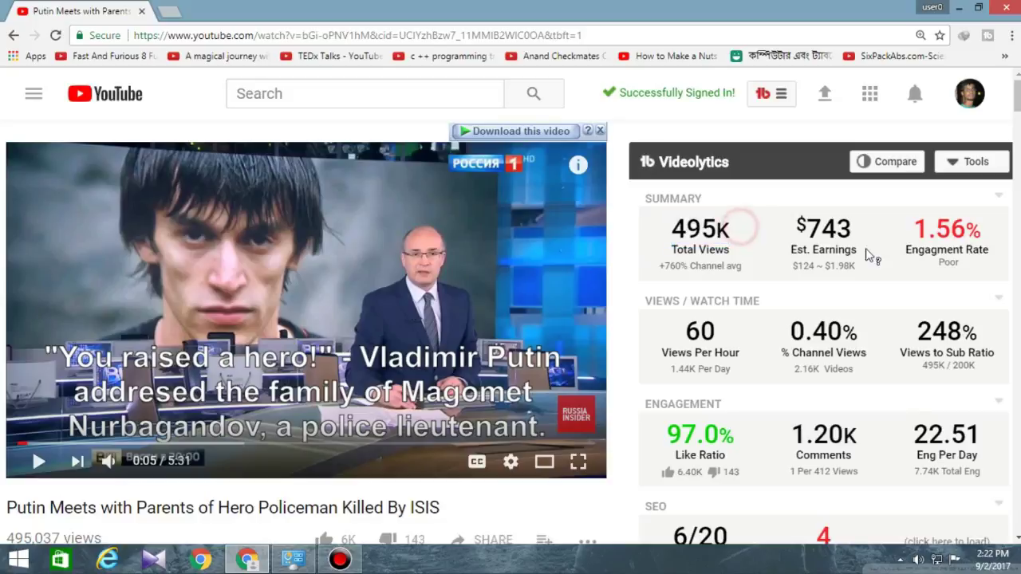
{"action": "scroll", "coordinate": [814, 292], "scroll_direction": "down", "scroll_amount": 3}
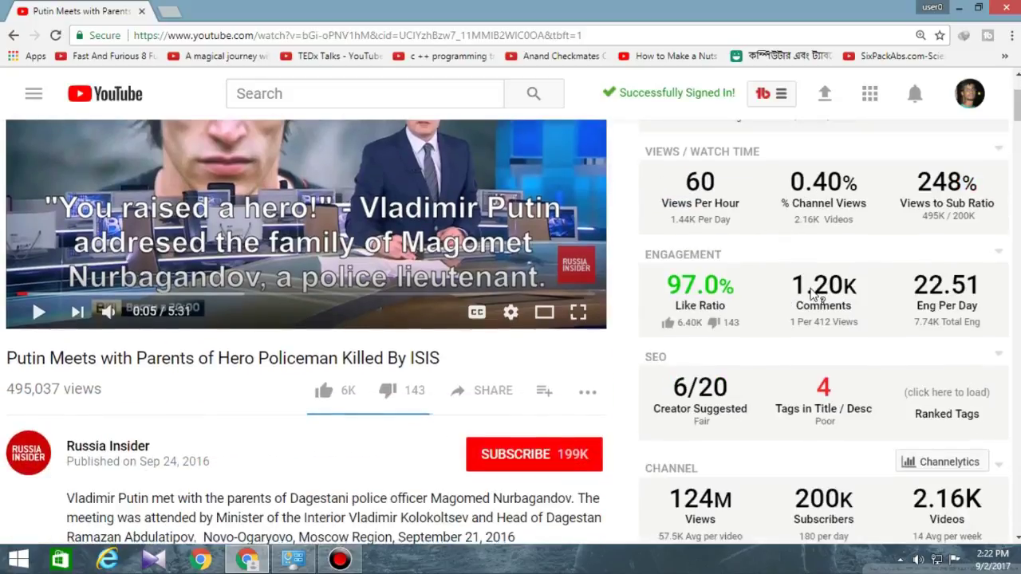
{"action": "scroll", "coordinate": [811, 294], "scroll_direction": "down", "scroll_amount": 3}
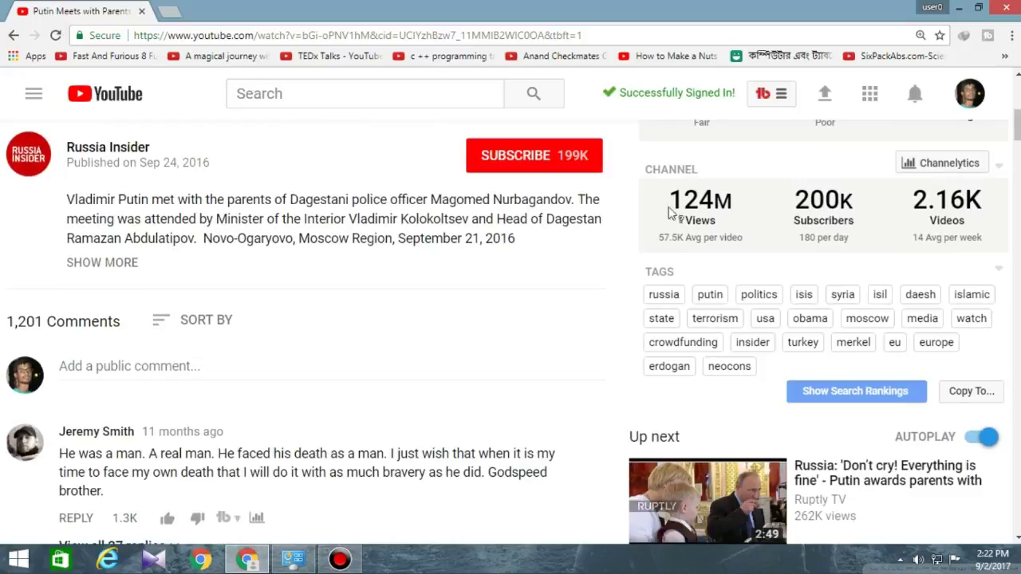
{"action": "mouse_move", "coordinate": [663, 202]}
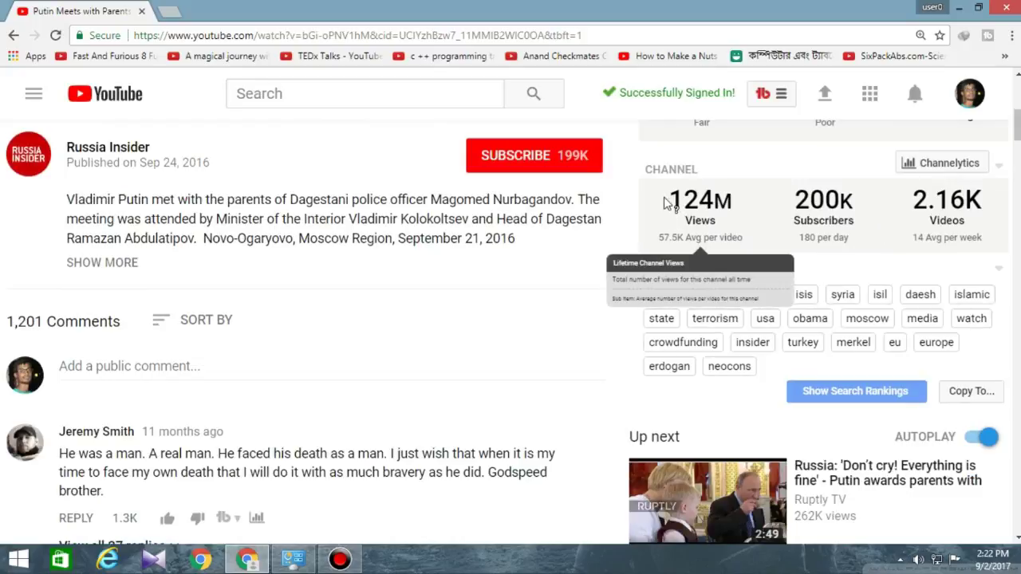
{"action": "left_click_drag", "start_coordinate": [663, 203], "coordinate": [736, 205]}
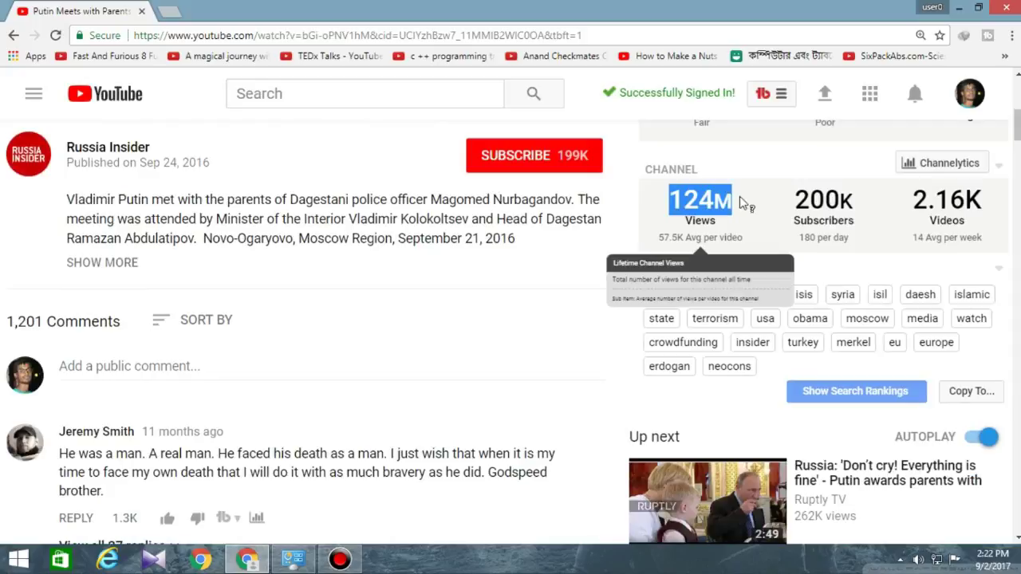
{"action": "left_click", "coordinate": [750, 206]}
{"action": "scroll", "coordinate": [951, 295], "scroll_direction": "down", "scroll_amount": 1}
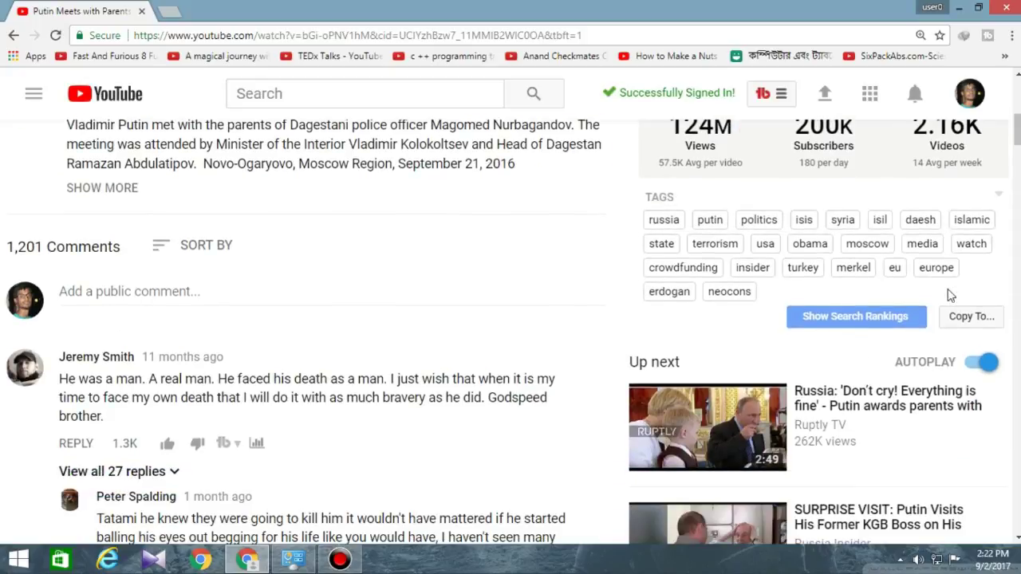
{"action": "left_click_drag", "start_coordinate": [628, 205], "coordinate": [1011, 280]}
{"action": "left_click", "coordinate": [1011, 280]}
{"action": "scroll", "coordinate": [700, 292], "scroll_direction": "down", "scroll_amount": 2}
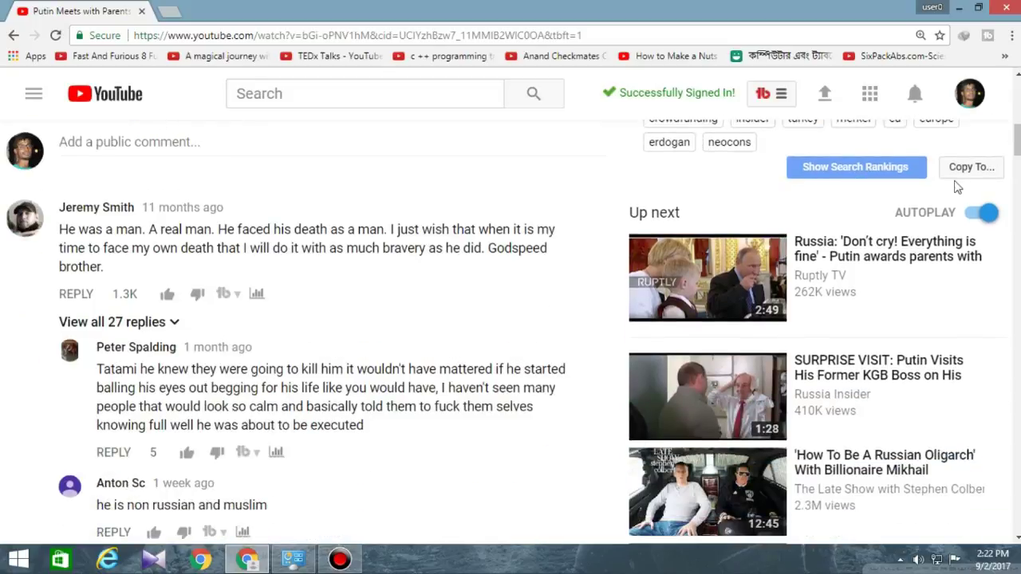
{"action": "scroll", "coordinate": [975, 173], "scroll_direction": "up", "scroll_amount": 1}
{"action": "scroll", "coordinate": [337, 321], "scroll_direction": "up", "scroll_amount": 6}
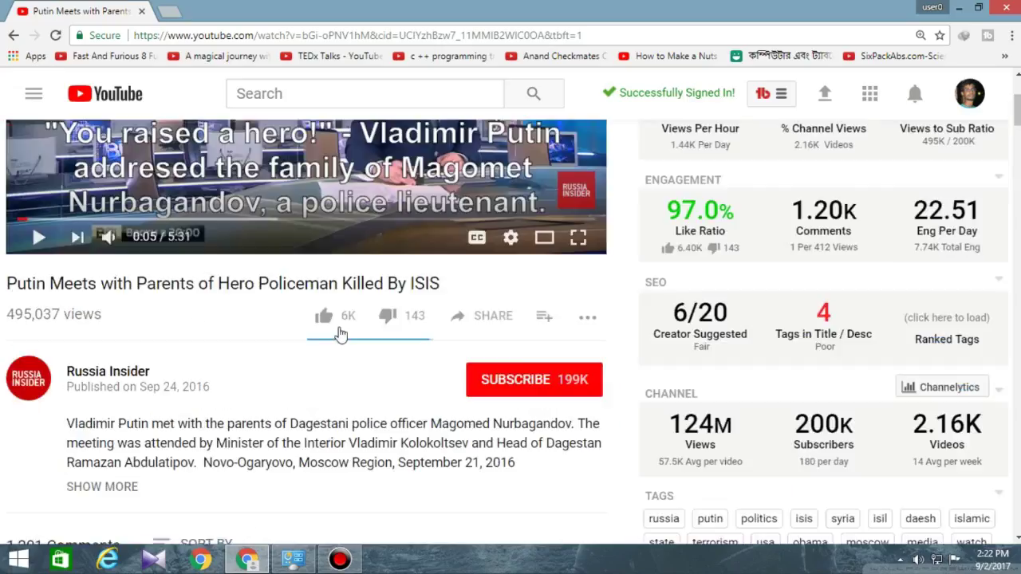